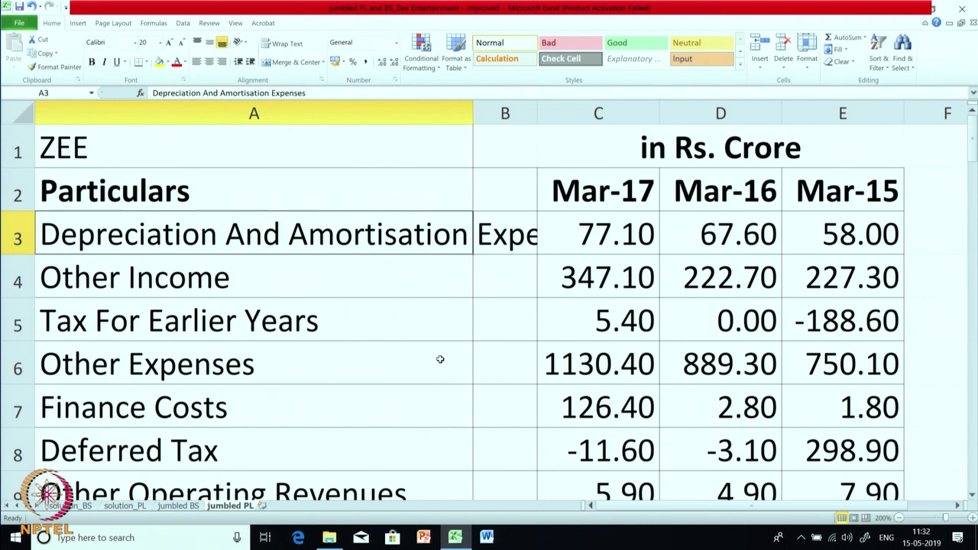
# Tag the depreciation and amortisation line with code E in column B.
pyautogui.scroll(-2, 440, 359)
pyautogui.scroll(2, 440, 359)
pyautogui.click(505, 227)
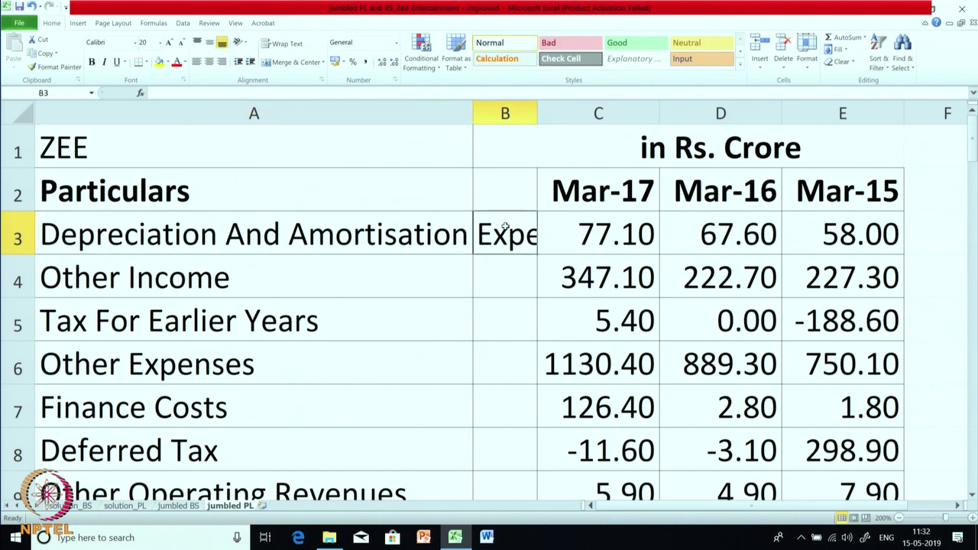
pyautogui.click(507, 279)
pyautogui.click(132, 240)
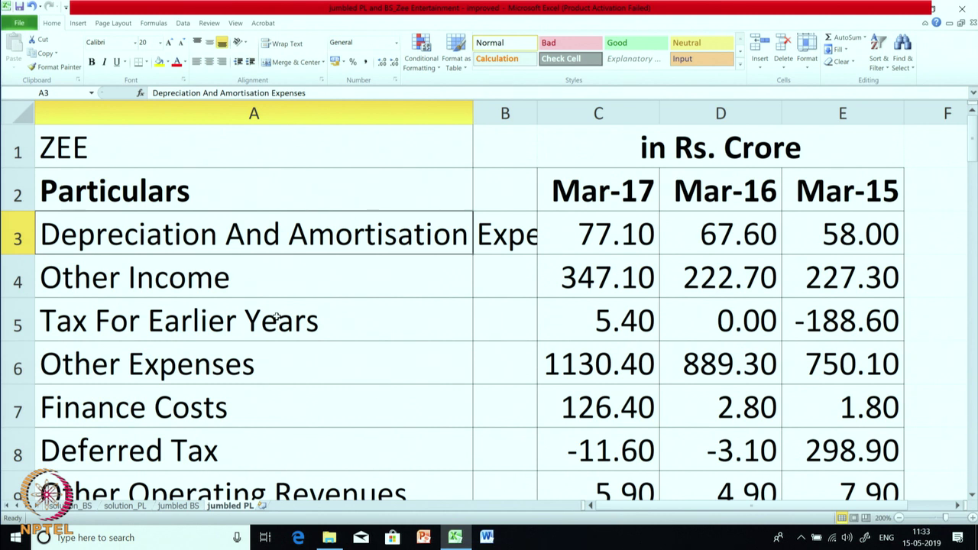
pyautogui.click(500, 242)
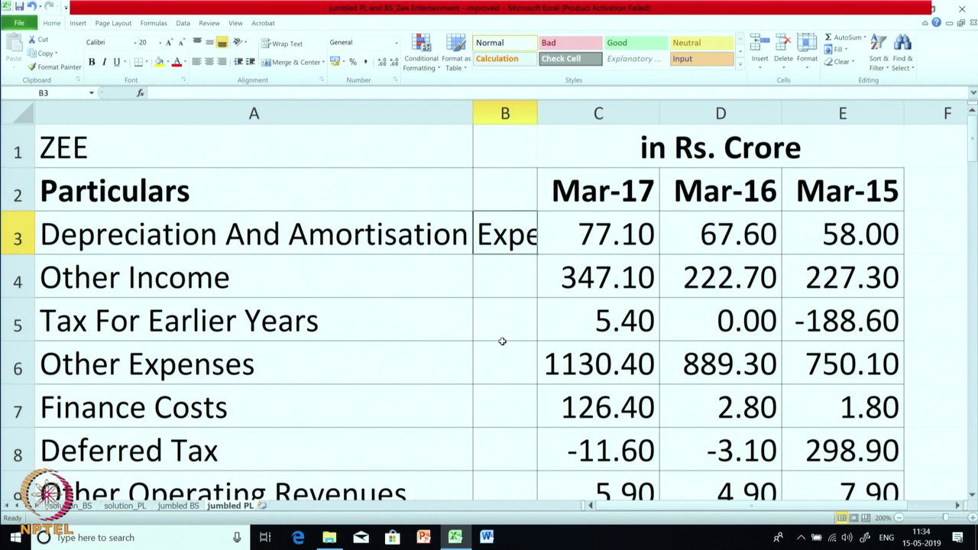
pyautogui.write('E')
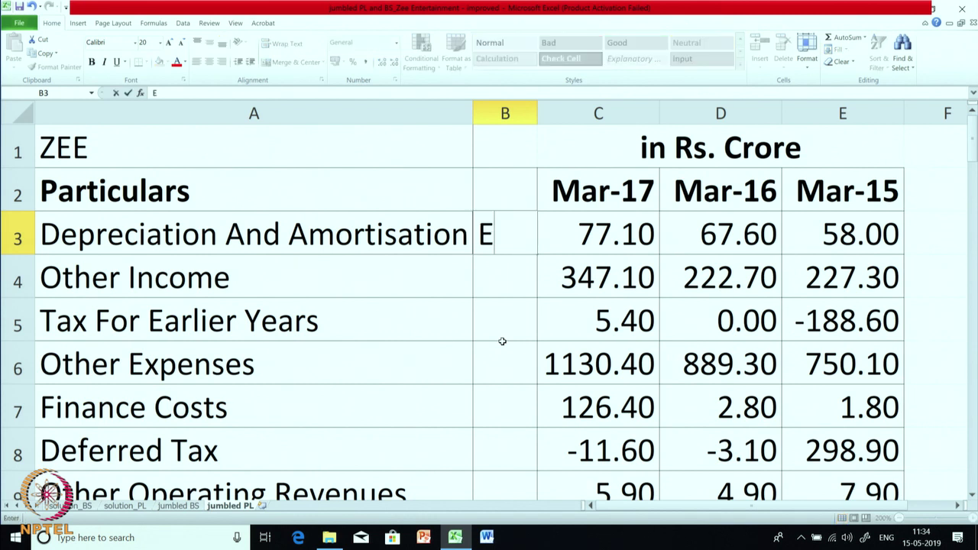
pyautogui.press('Return')
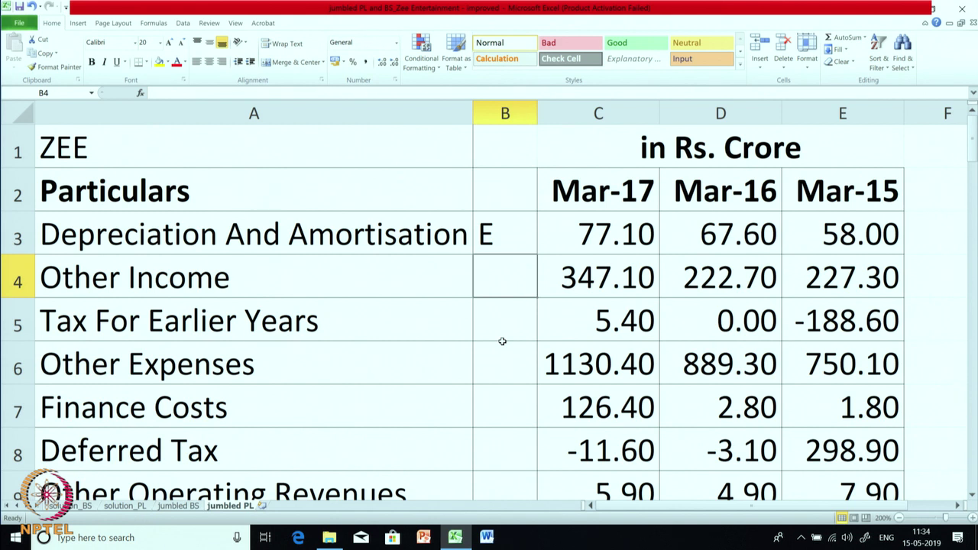
# Tag Other Income as I and Tax For Earlier Years as T.
pyautogui.write('I')
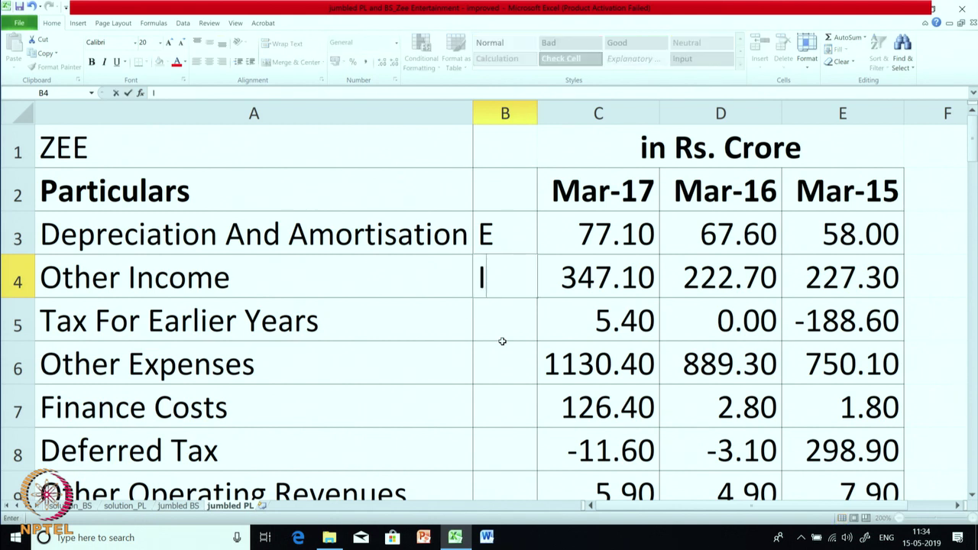
pyautogui.press('Return')
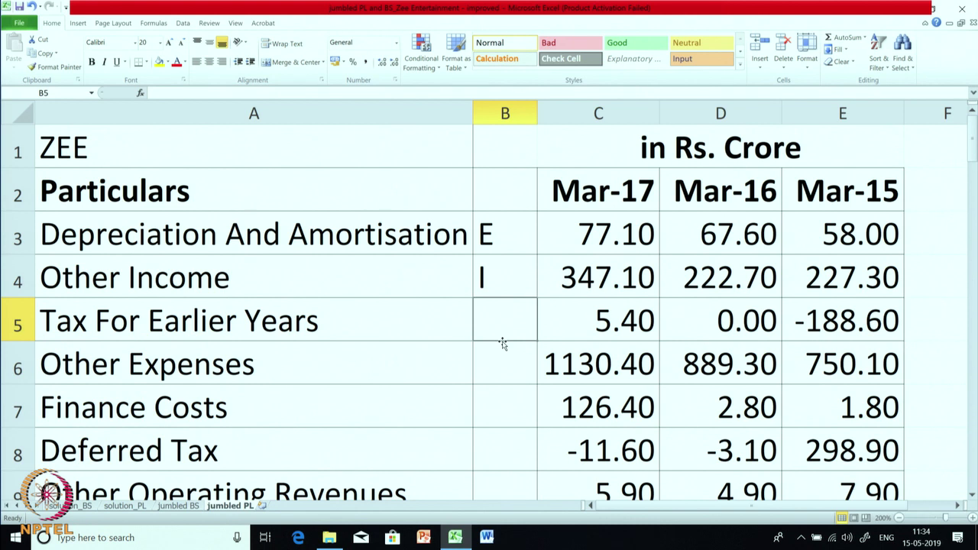
pyautogui.write('T')
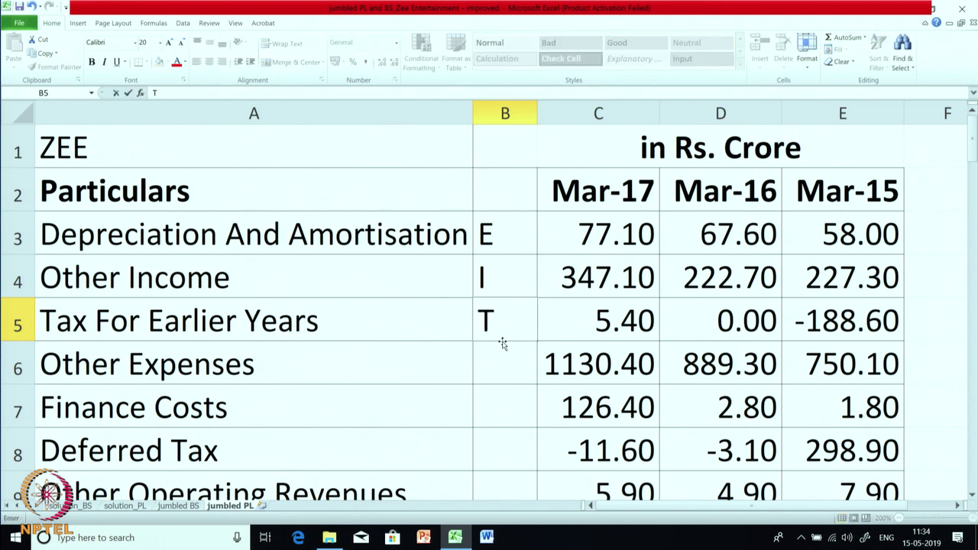
pyautogui.press('Return')
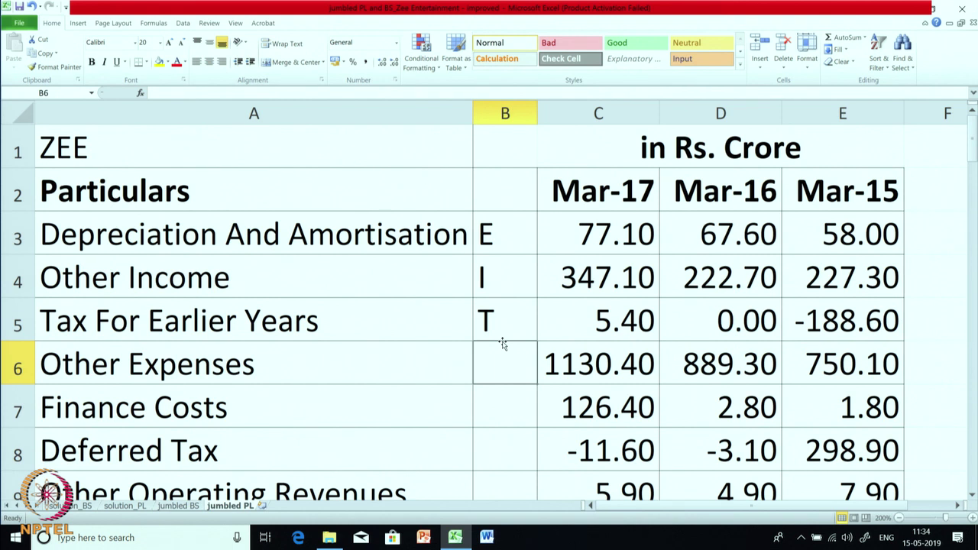
# Review the Tax For Earlier Years row's Mar-17 and Mar-16 figures, then return to its tag.
pyautogui.press('Up')
pyautogui.press('Right')
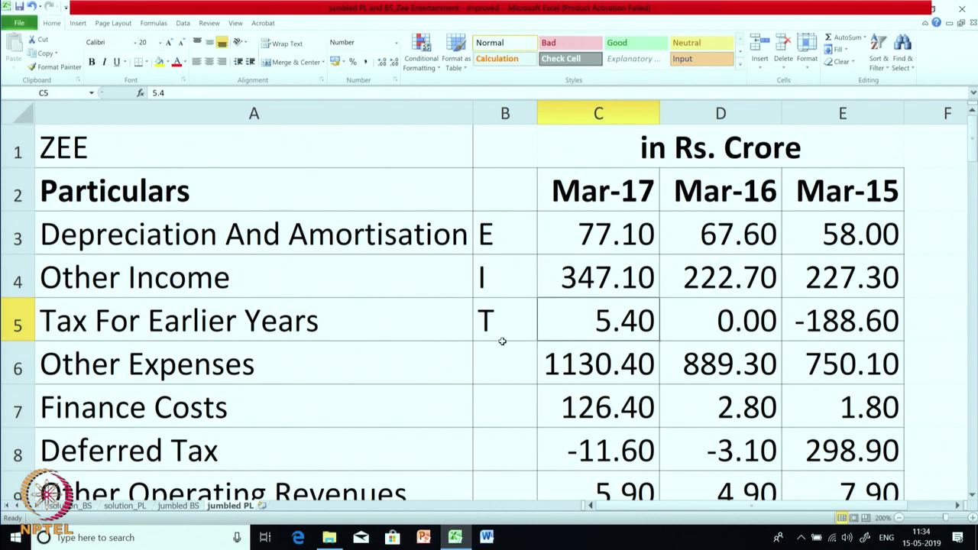
pyautogui.press('Right')
pyautogui.press('Right')
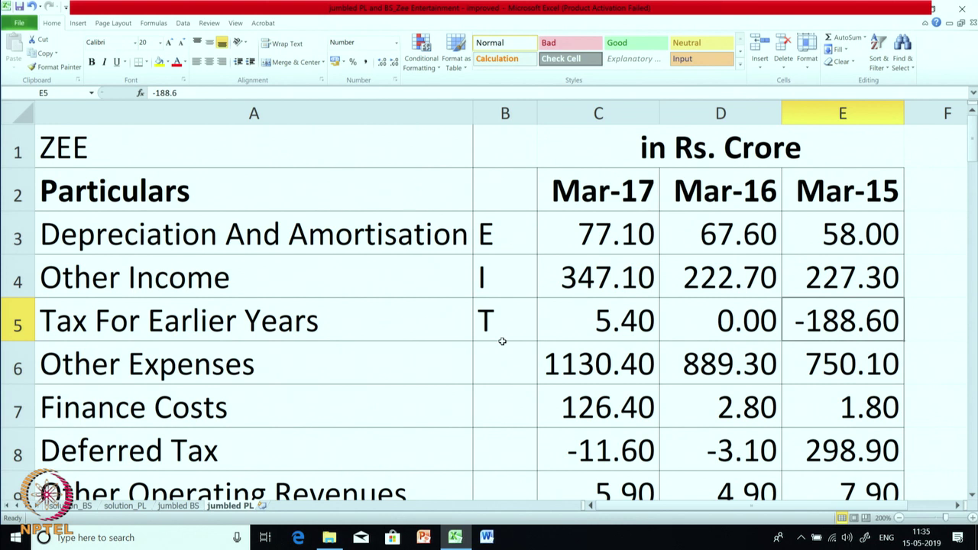
pyautogui.press('Right')
pyautogui.press('Left')
pyautogui.press('Left')
pyautogui.hotkey('ctrl', 'z')
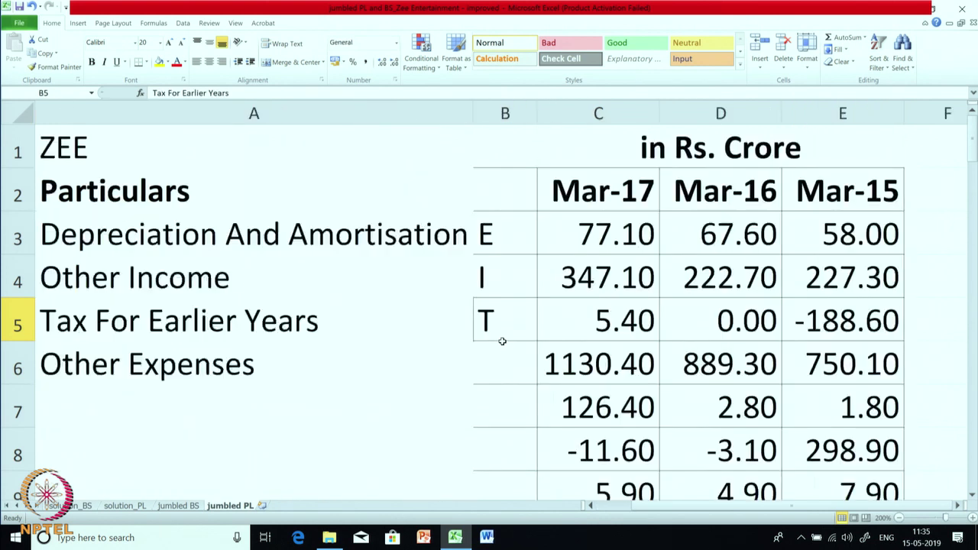
# Tag Other Expenses and Finance Costs as E, and Deferred Tax as T.
pyautogui.press('Down')
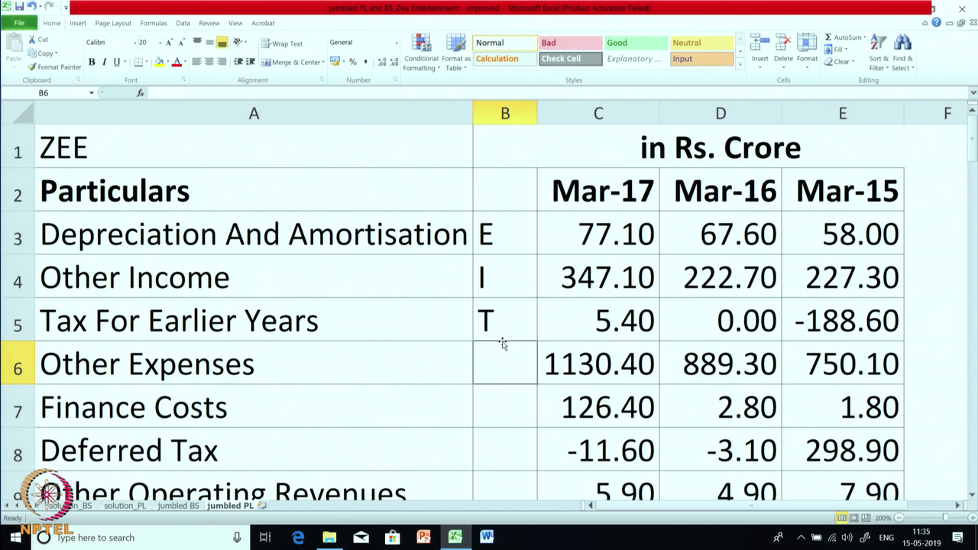
pyautogui.write('E')
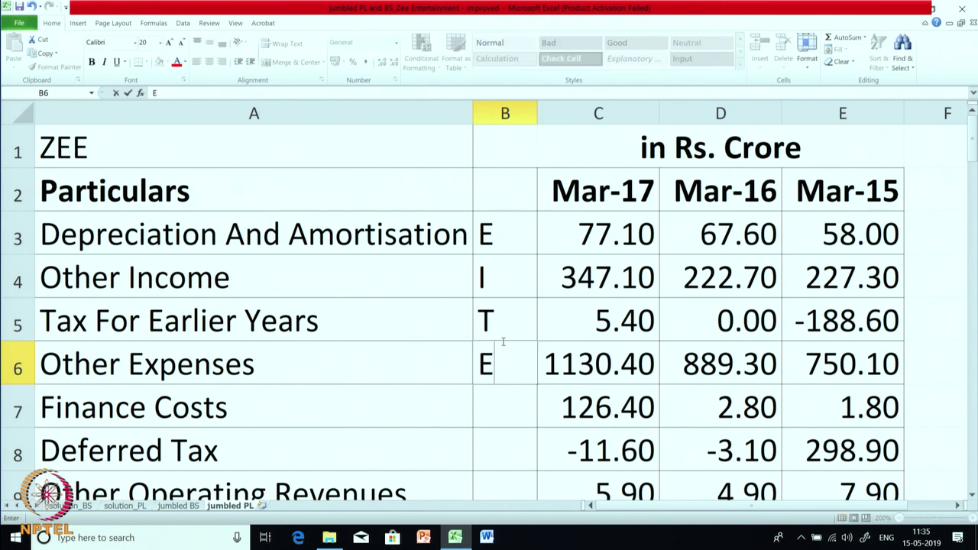
pyautogui.press('Return')
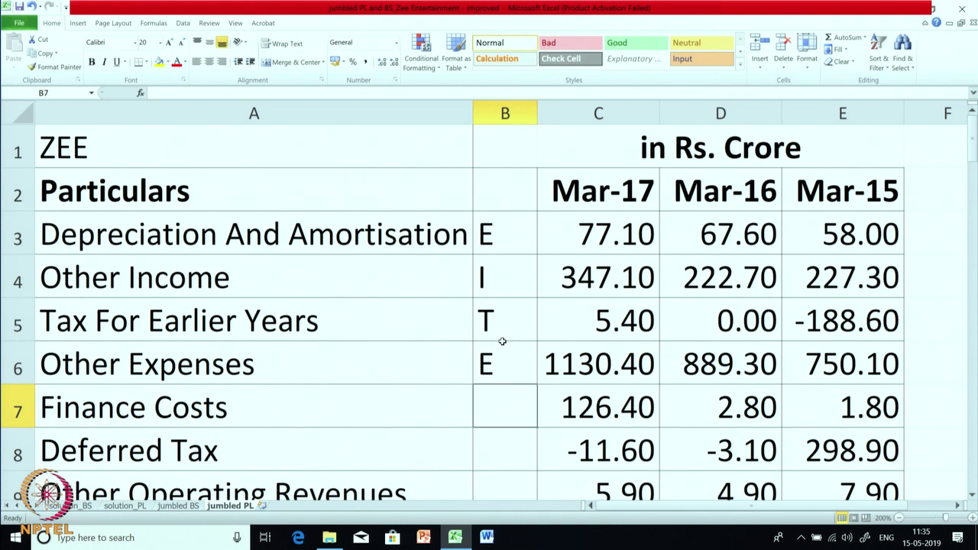
pyautogui.write('E')
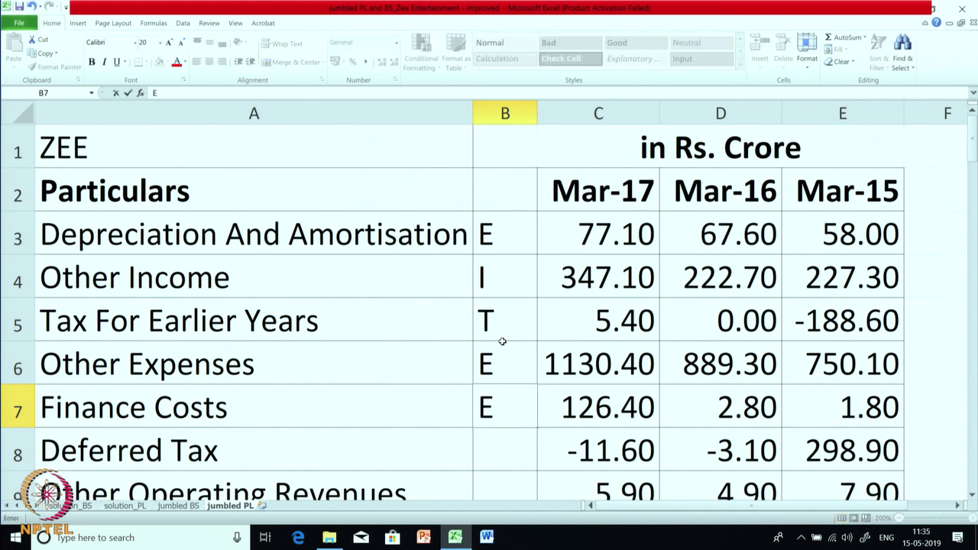
pyautogui.press('Return')
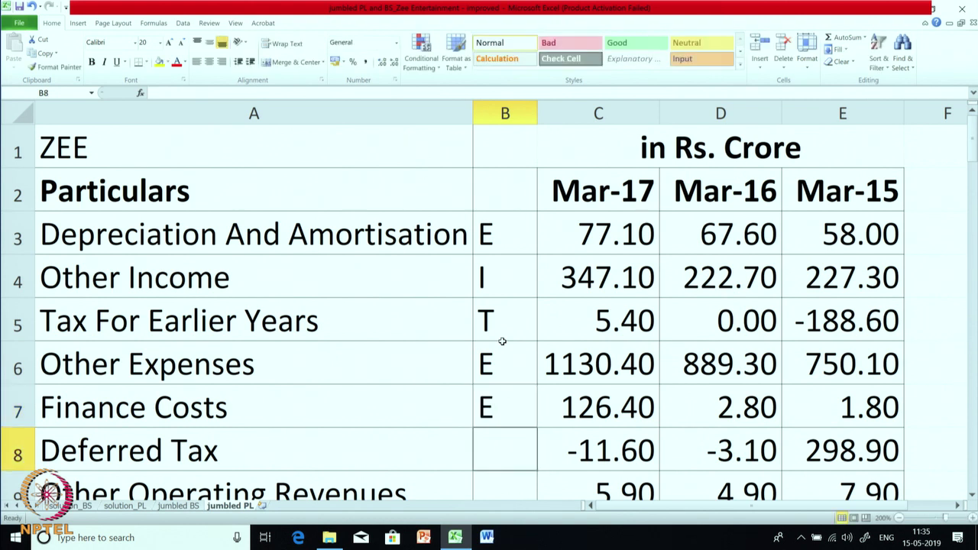
pyautogui.write('T')
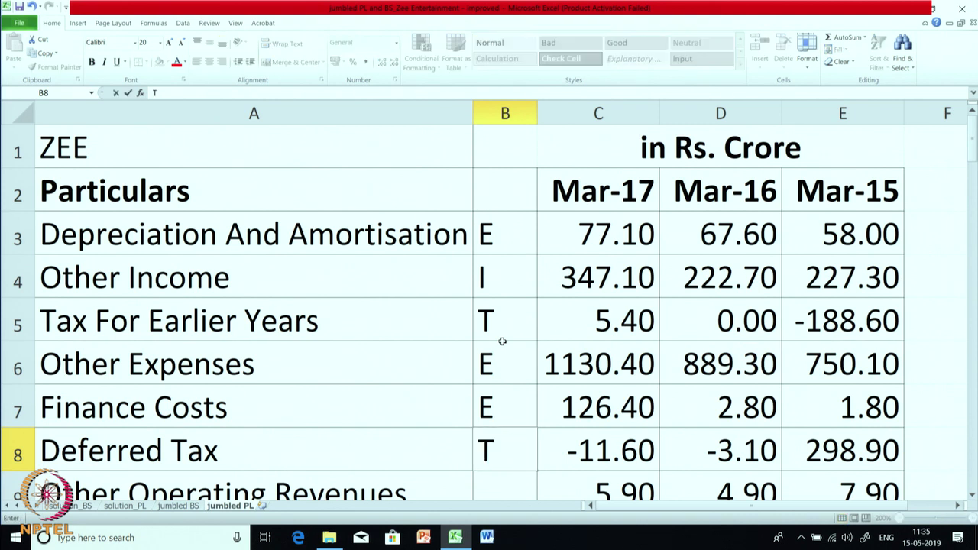
pyautogui.press('Return')
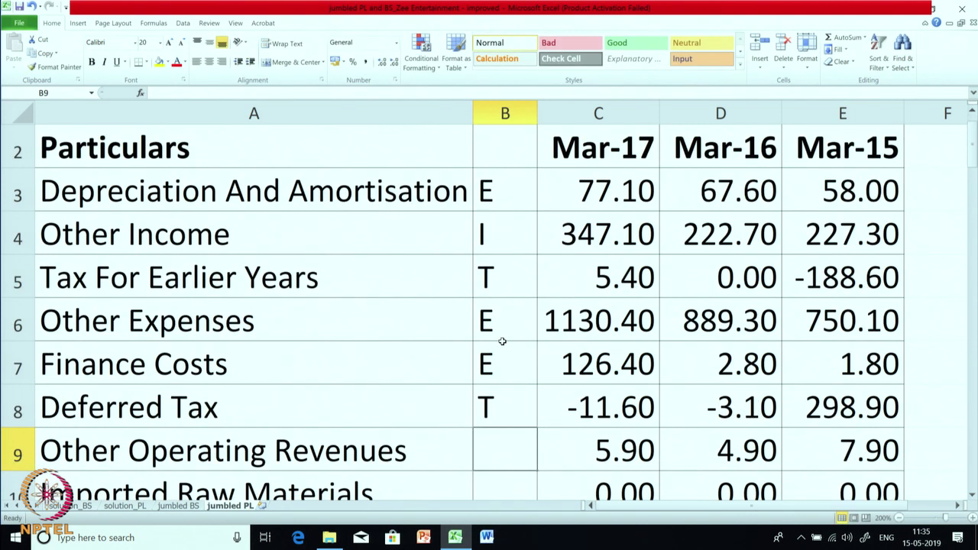
pyautogui.press('Up')
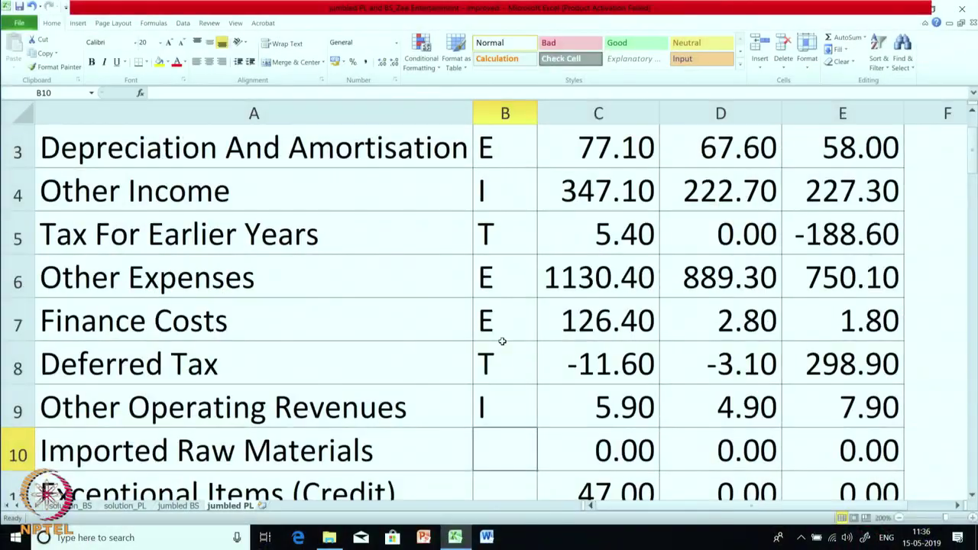
# Scroll down the PL sheet to bring the remaining line items into view.
pyautogui.scroll(-1, 502, 340)
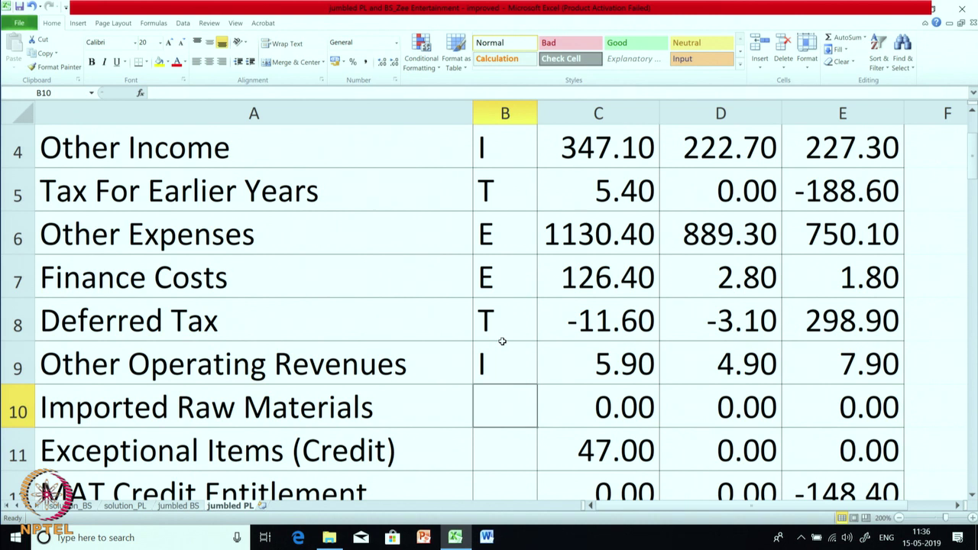
# Confirm Imported Raw Materials' Mar-17, Mar-16 and Mar-15 values are 0.00, then code it NA.
pyautogui.press('Down')
pyautogui.press('Up')
pyautogui.press('Right')
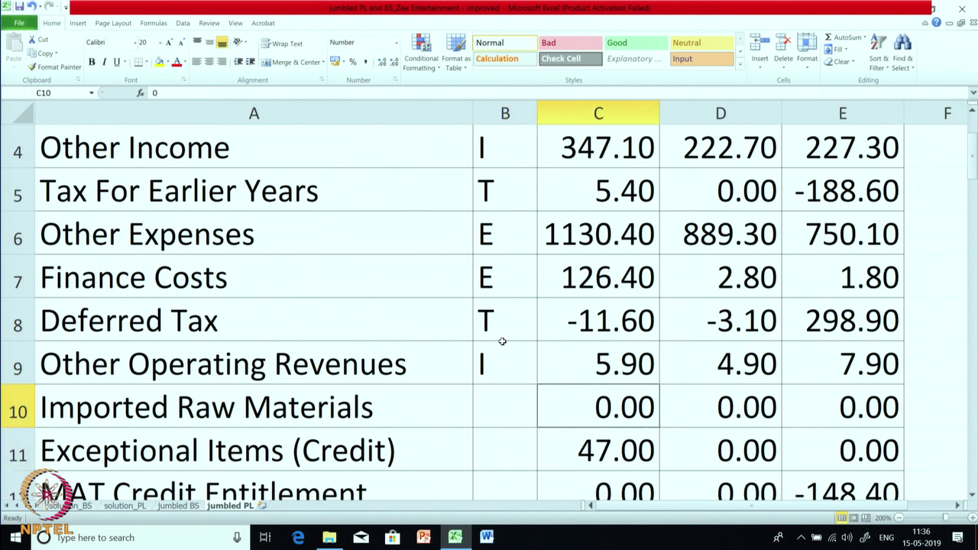
pyautogui.press('Right')
pyautogui.press('Right')
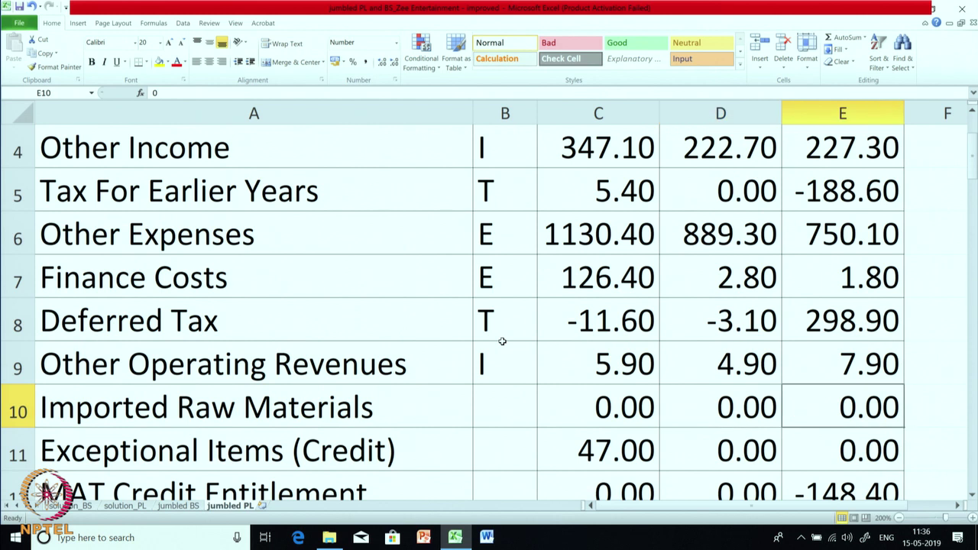
pyautogui.press('Left')
pyautogui.press('Left')
pyautogui.press('Left')
pyautogui.press('Right')
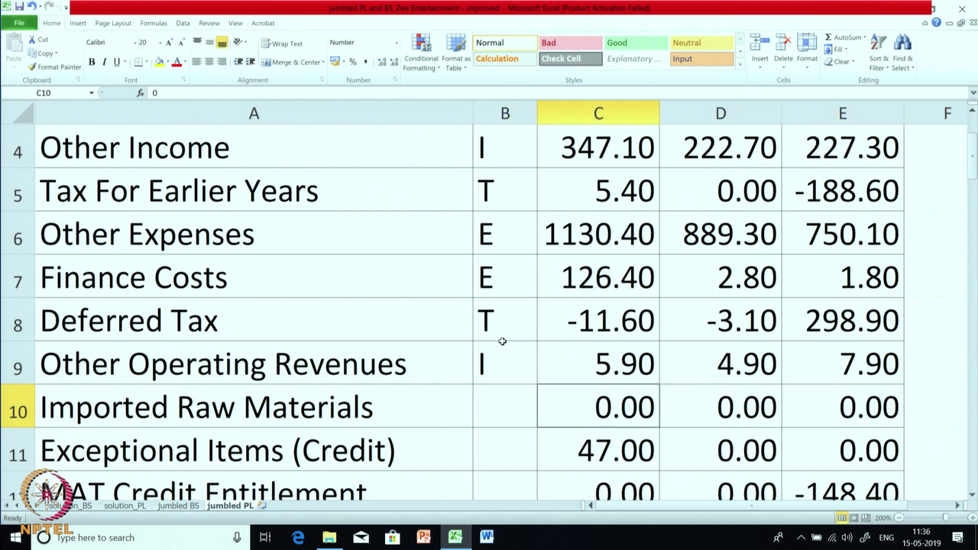
pyautogui.press('Right')
pyautogui.press('Right')
pyautogui.press('Left')
pyautogui.press('Left')
pyautogui.press('Left')
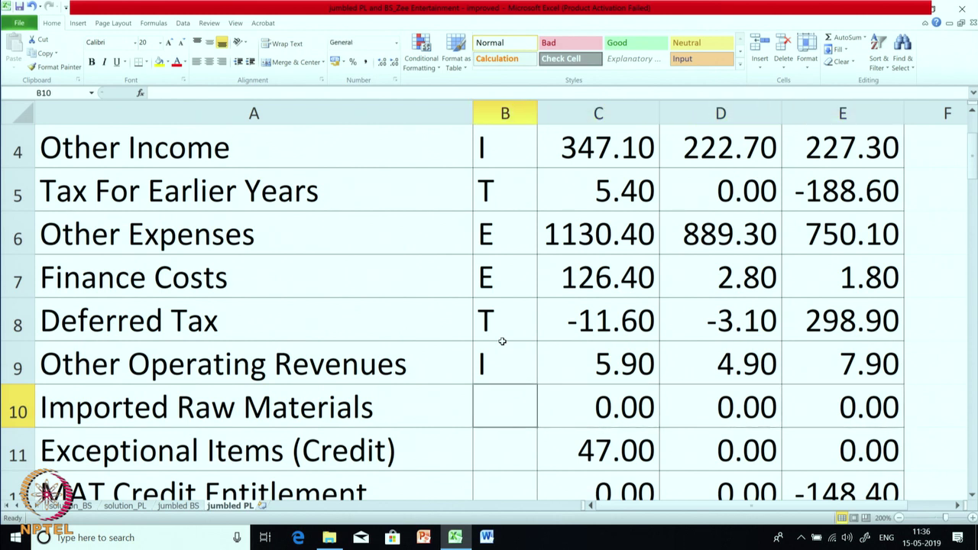
pyautogui.write('NA')
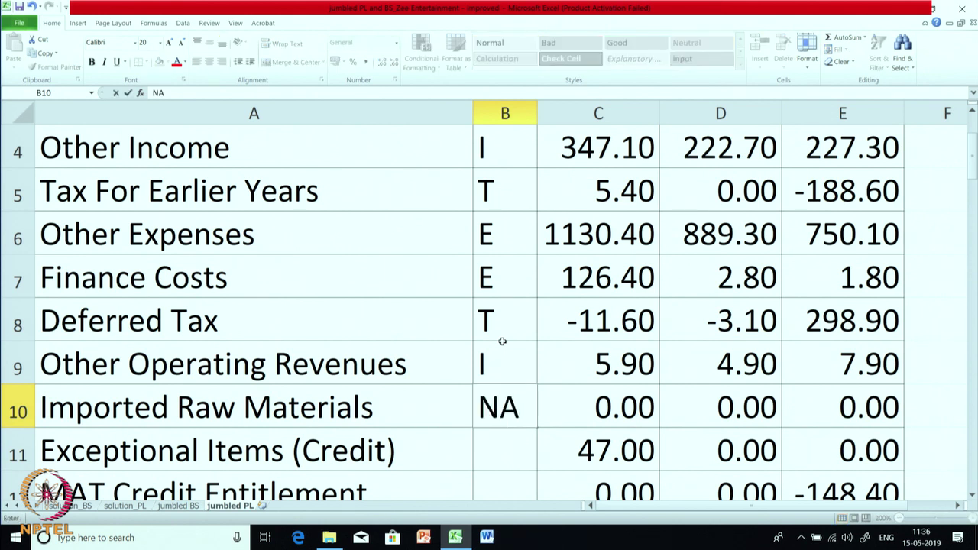
pyautogui.press('Return')
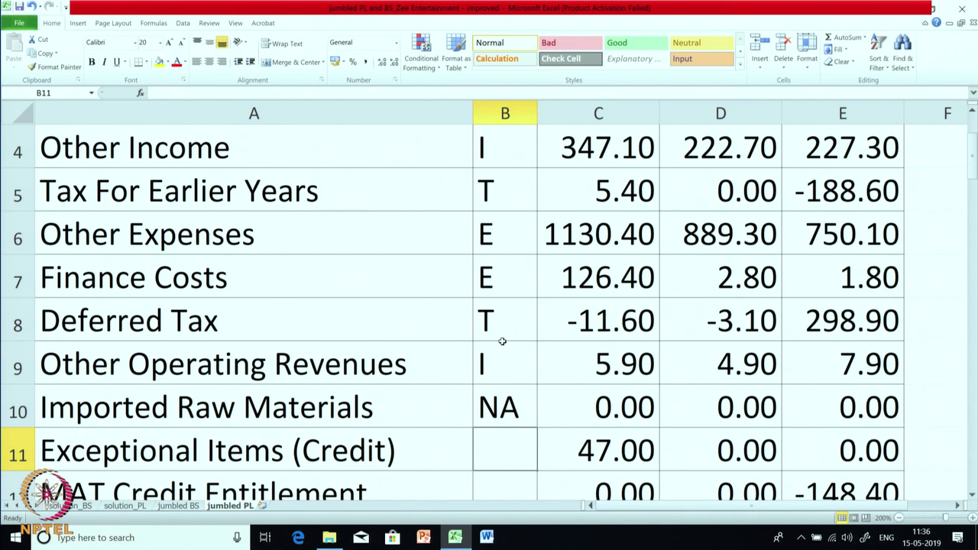
# Code Exceptional Items (Credit) as EXC and check its yearly values, including 47.00 for Mar-17.
pyautogui.write('E')
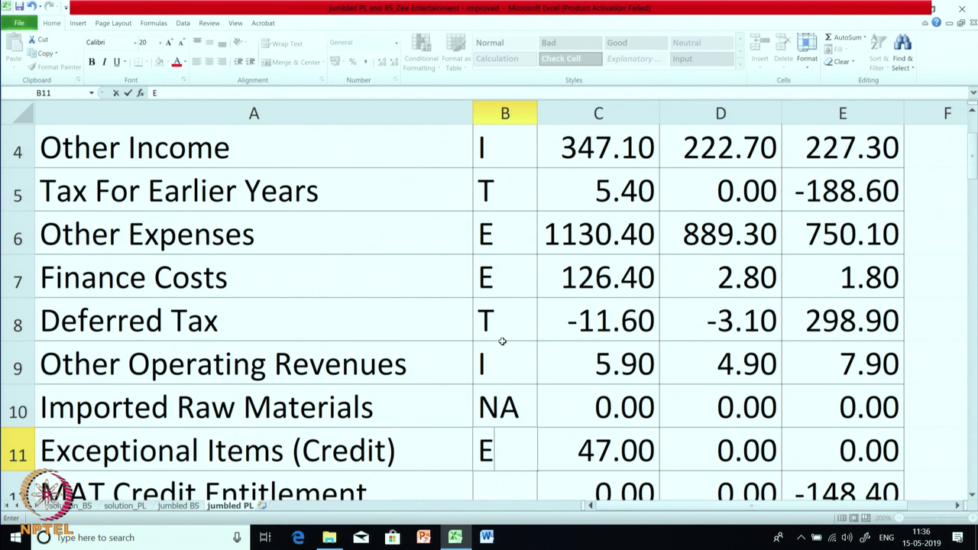
pyautogui.write('XC')
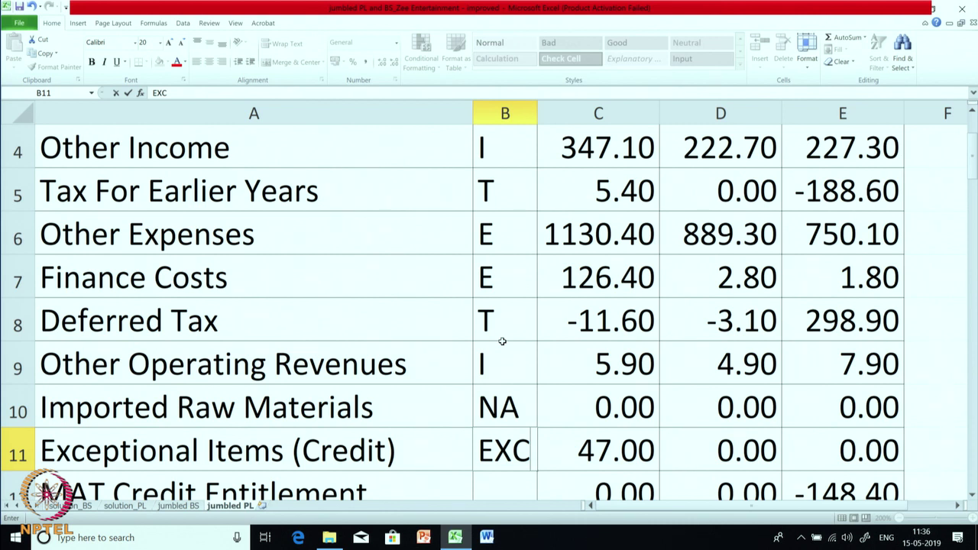
pyautogui.press('Return')
pyautogui.press('Up')
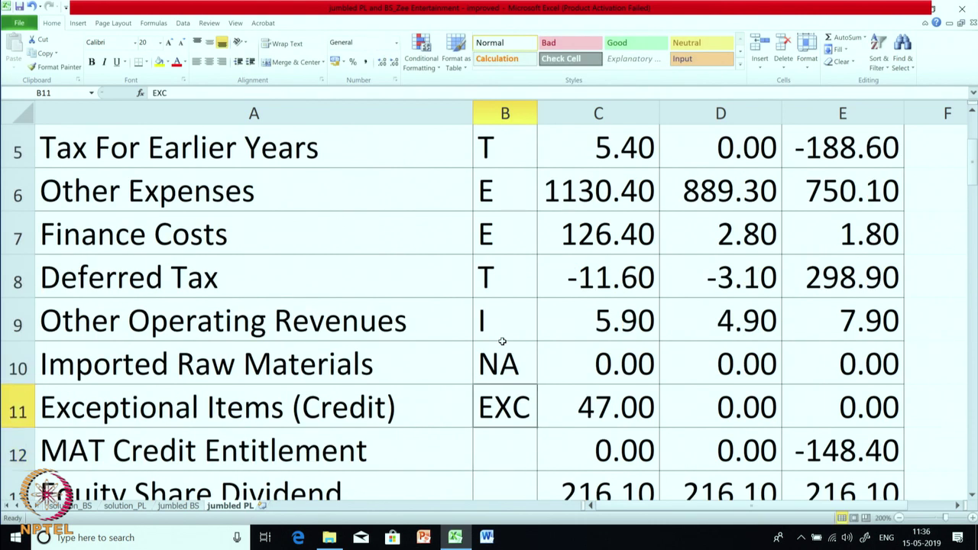
pyautogui.press('Right')
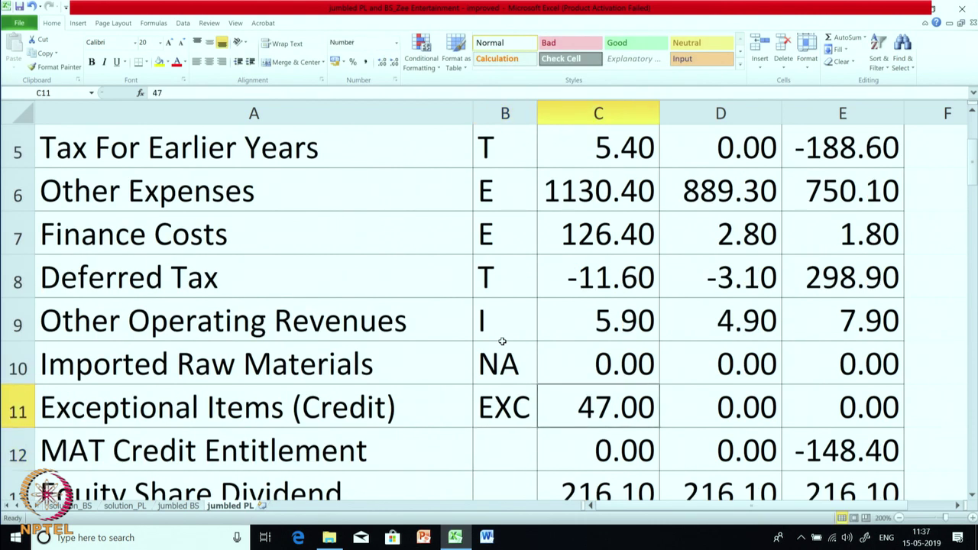
pyautogui.press('Right')
pyautogui.press('Right')
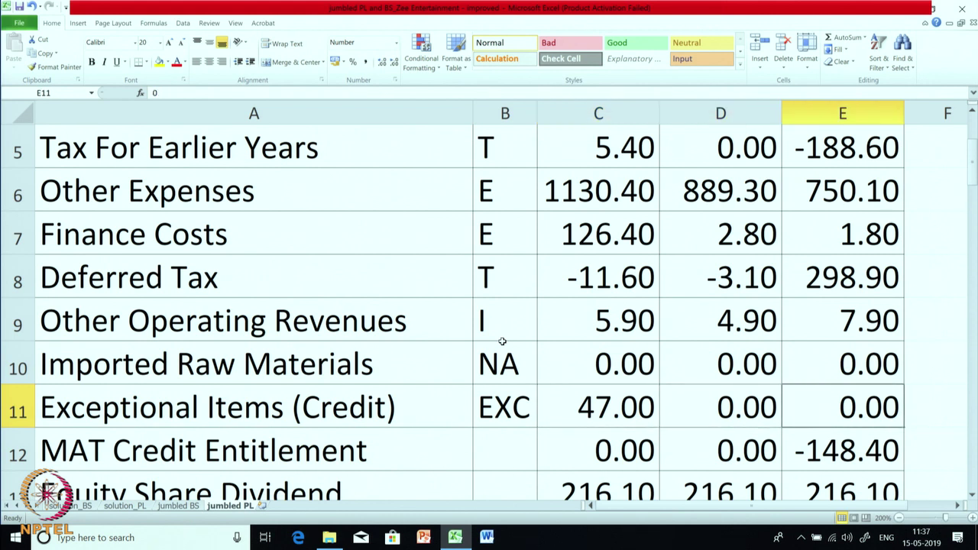
pyautogui.press('Left')
pyautogui.press('Left')
pyautogui.press('Left')
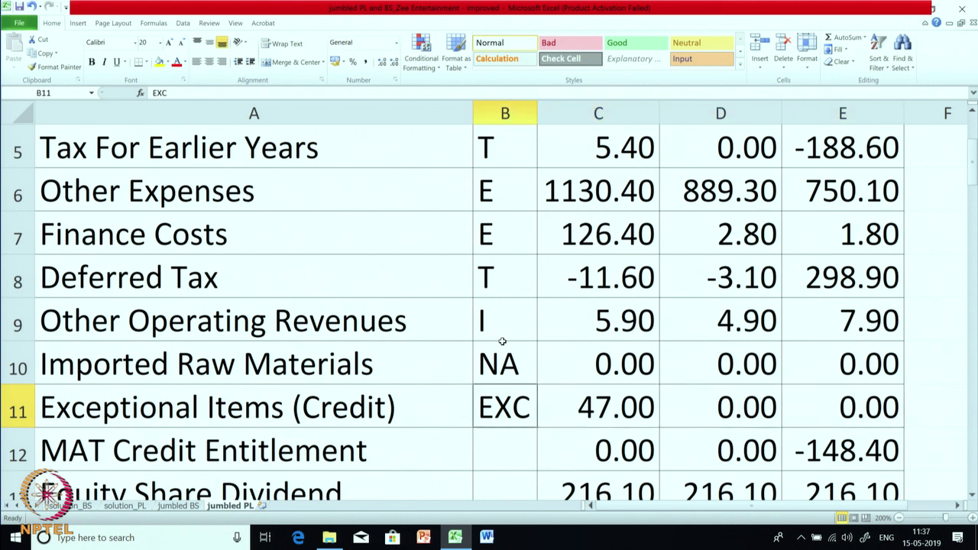
pyautogui.press('Down')
pyautogui.press('Down')
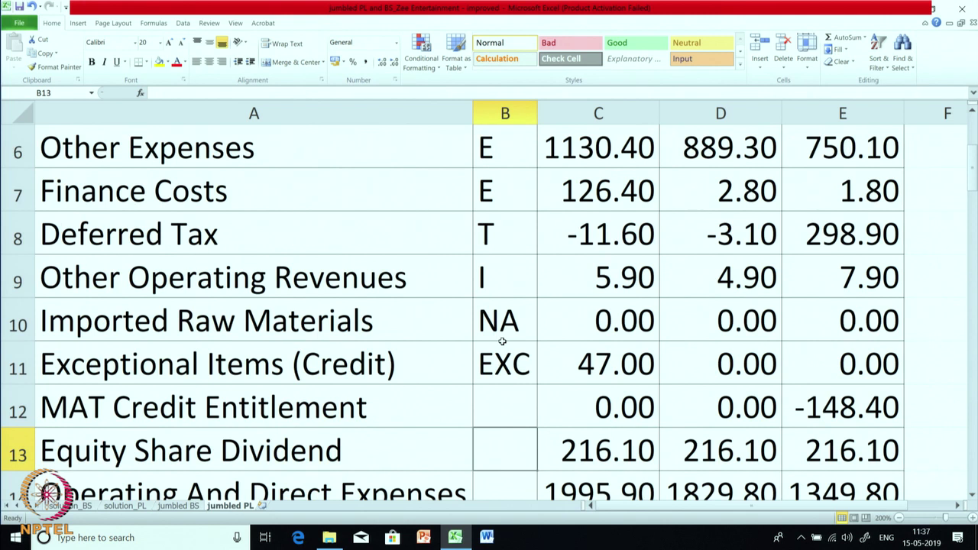
pyautogui.press('Up')
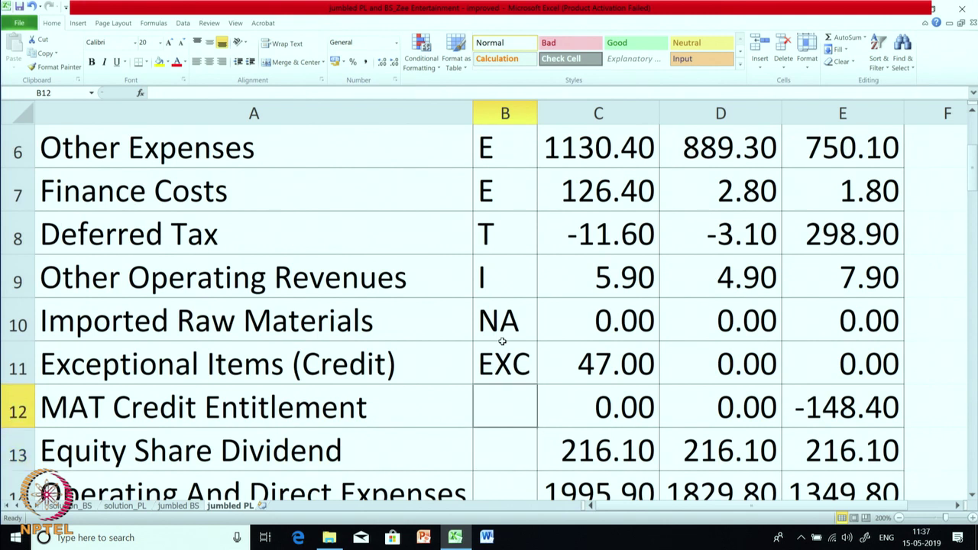